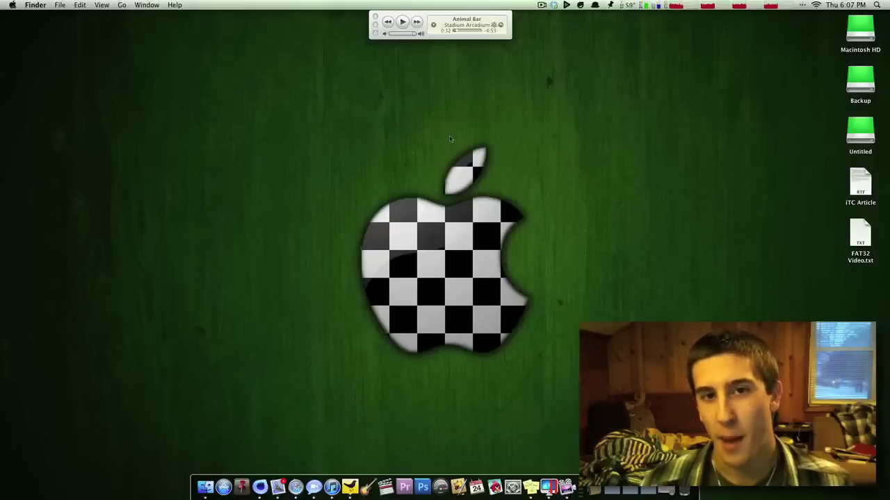
Step: Launch Disk Utility by searching 'disk' in Spotlight to list the 500.11 GB and 1 TB disks
{"action": "left_click", "coordinate": [848, 5]}
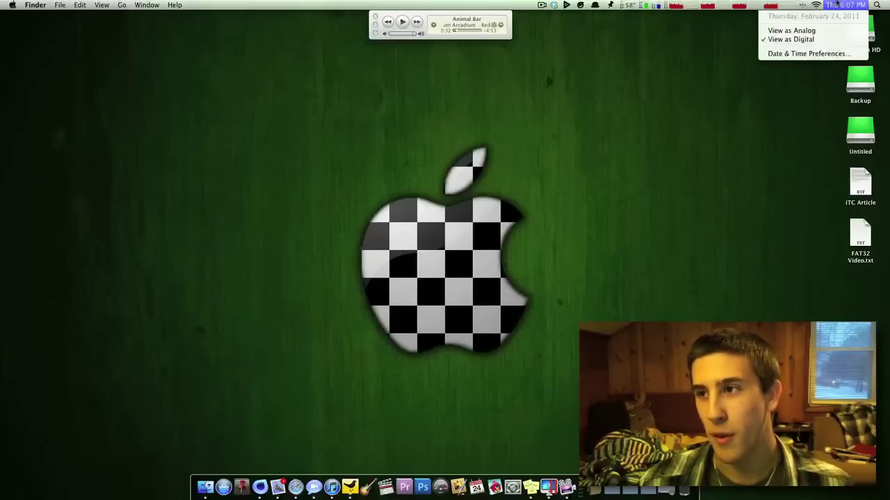
{"action": "left_click", "coordinate": [832, 5]}
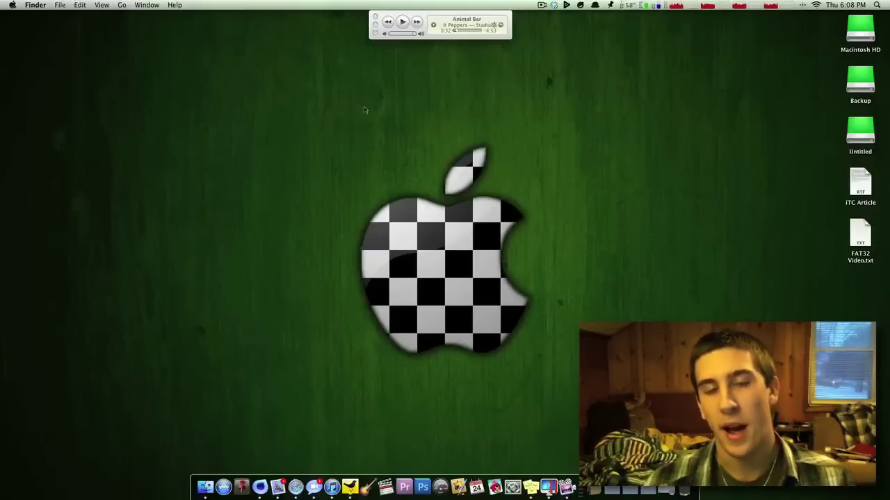
{"action": "key", "text": "ctrl+Right"}
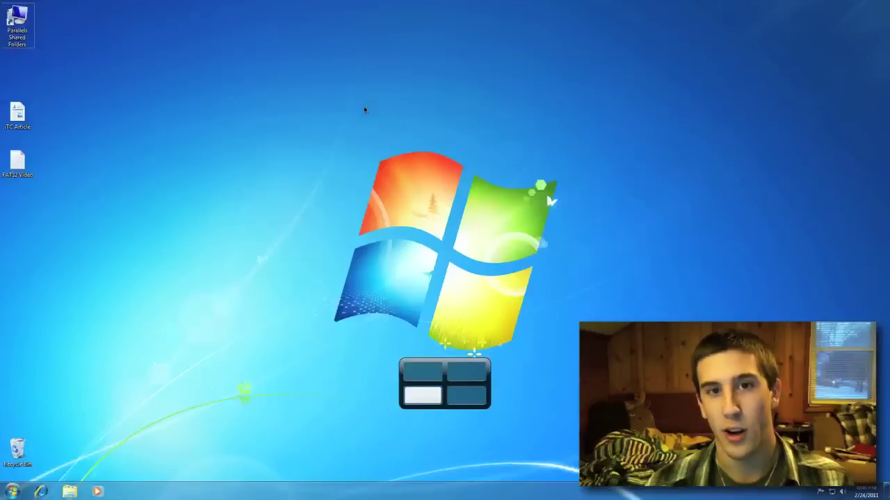
{"action": "key", "text": "ctrl+Left"}
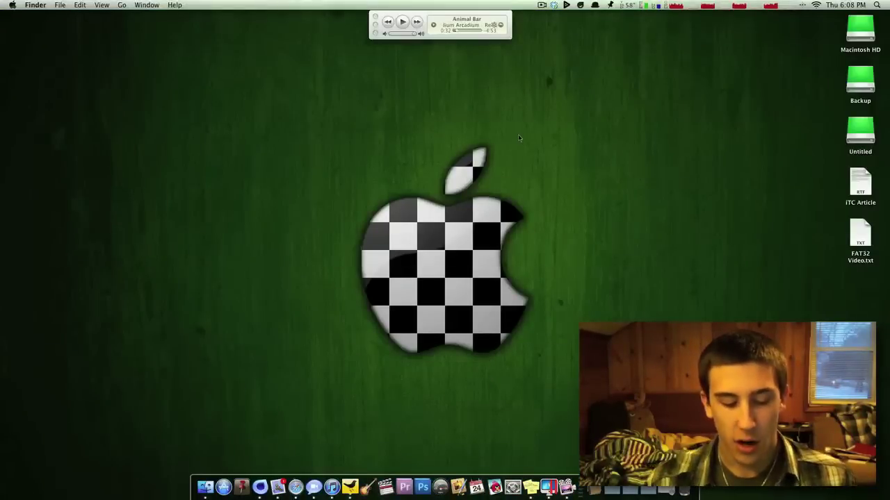
{"action": "key", "text": "super+space"}
{"action": "type", "text": "disk"}
{"action": "key", "text": "Escape"}
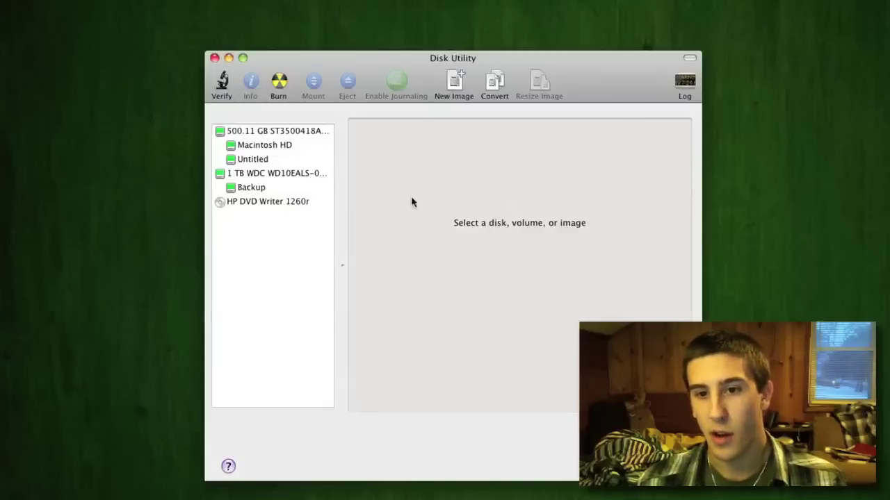
Step: Set the 1 TB WDC disk to a single partition formatted as MS-DOS (FAT)
{"action": "left_click", "coordinate": [277, 177]}
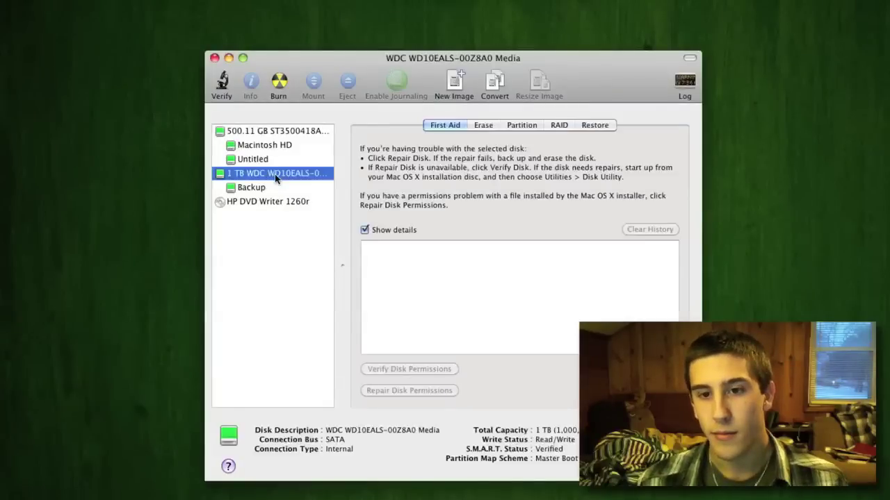
{"action": "left_click", "coordinate": [522, 126]}
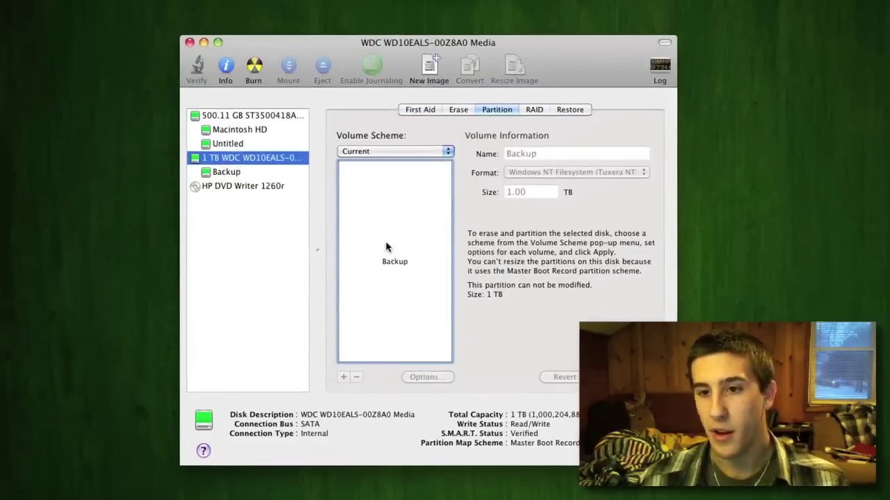
{"action": "left_click", "coordinate": [446, 153]}
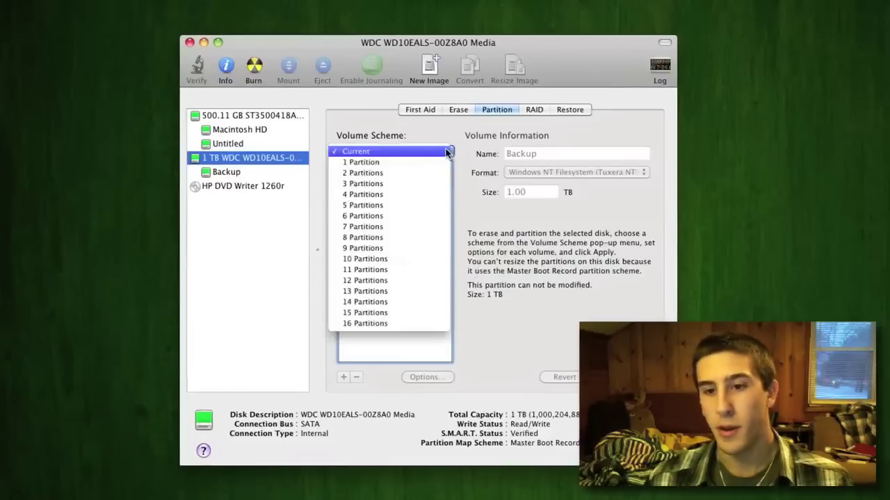
{"action": "left_click", "coordinate": [375, 321]}
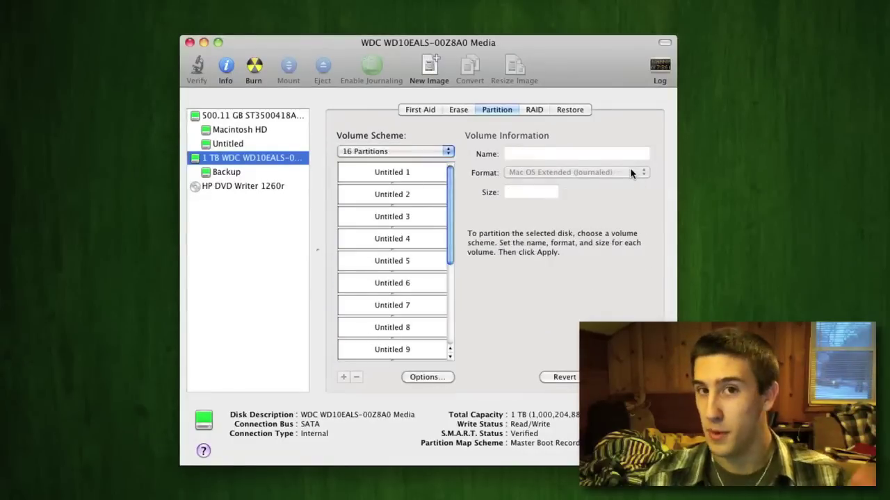
{"action": "left_click", "coordinate": [425, 152]}
{"action": "left_click", "coordinate": [363, 8]}
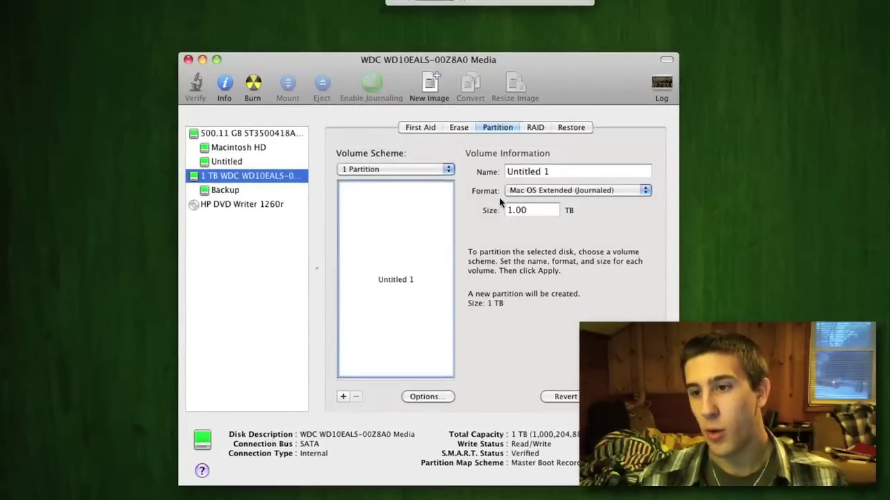
{"action": "left_click", "coordinate": [551, 192]}
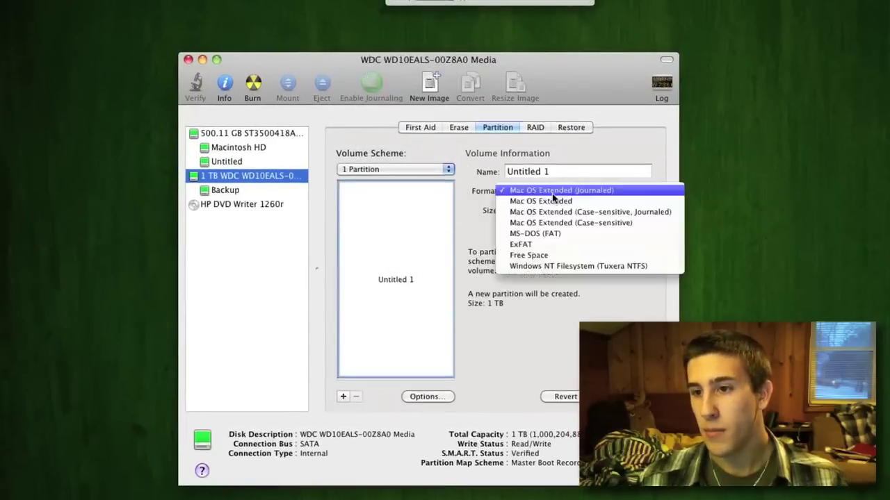
{"action": "left_click", "coordinate": [553, 235]}
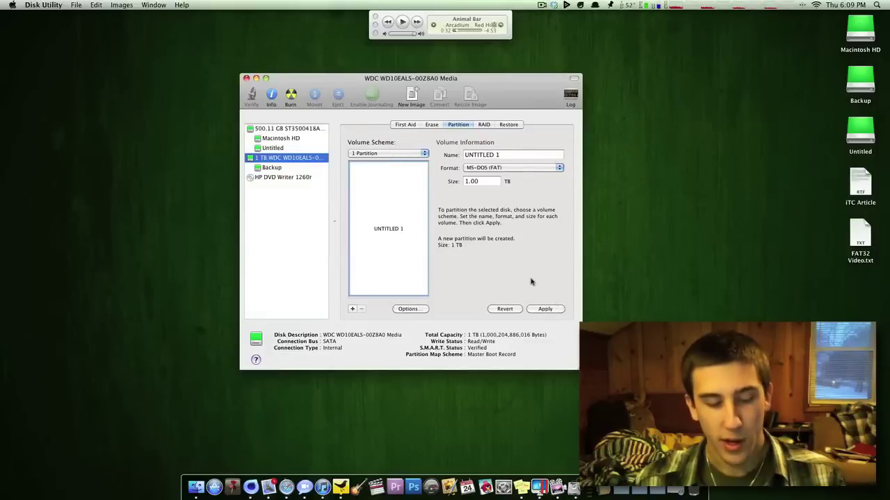
Step: Quit Disk Utility without applying the partition changes and switch to the Windows desktop
{"action": "key", "text": "super+q"}
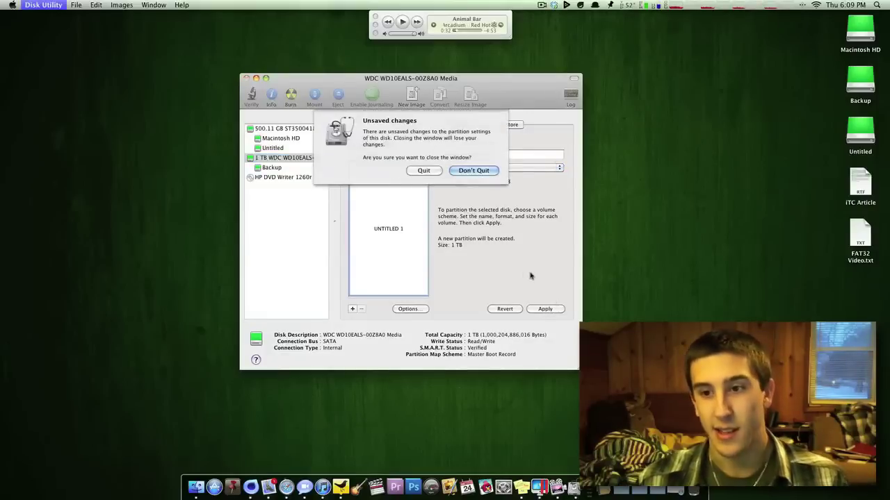
{"action": "left_click", "coordinate": [423, 171]}
{"action": "key", "text": "ctrl+Down"}
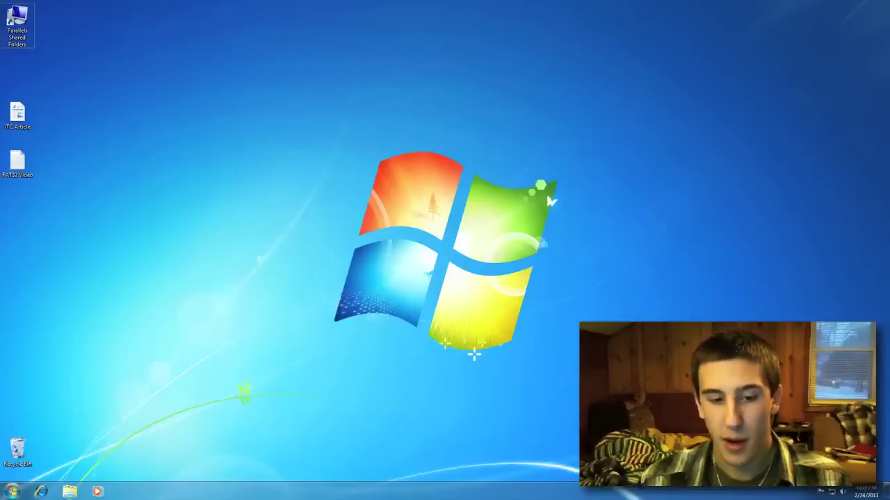
Step: Open Computer Management via Start > Computer > Manage and select New Volume (E:) in Disk Management
{"action": "left_click", "coordinate": [12, 491]}
{"action": "right_click", "coordinate": [154, 354]}
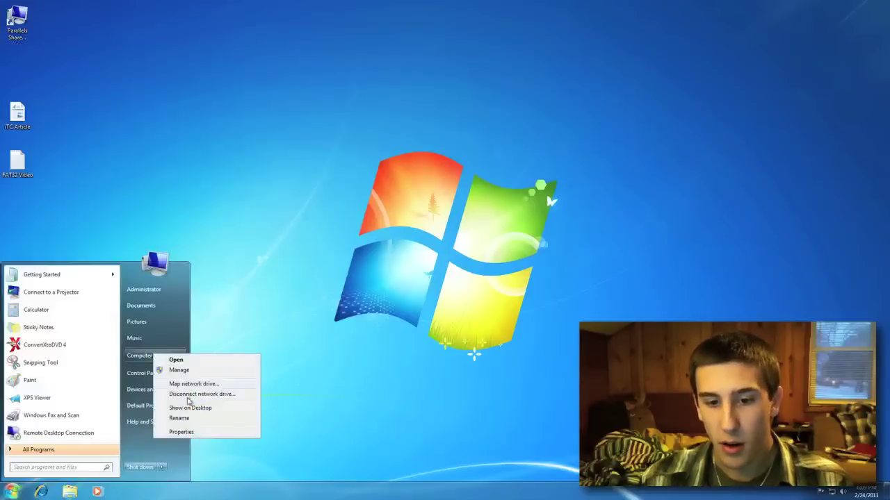
{"action": "left_click", "coordinate": [185, 370]}
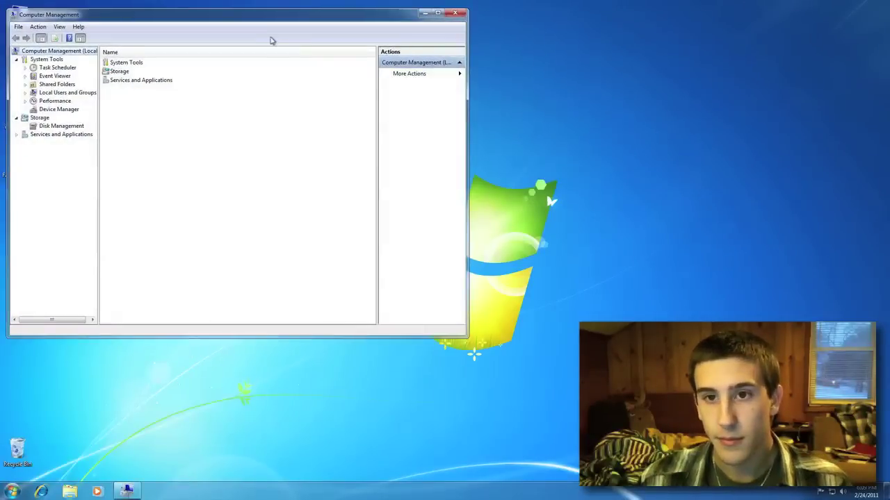
{"action": "left_click_drag", "start_coordinate": [278, 15], "coordinate": [396, 40]}
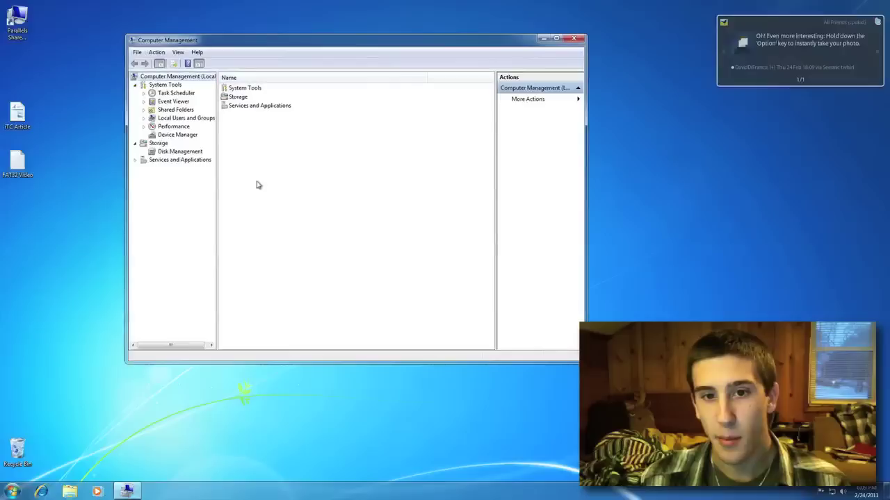
{"action": "left_click", "coordinate": [182, 152]}
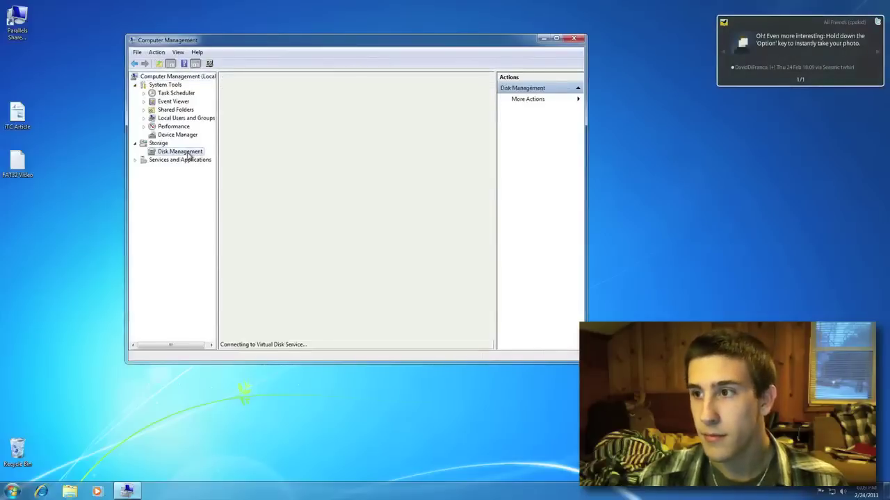
{"action": "left_click_drag", "start_coordinate": [376, 42], "coordinate": [424, 76]}
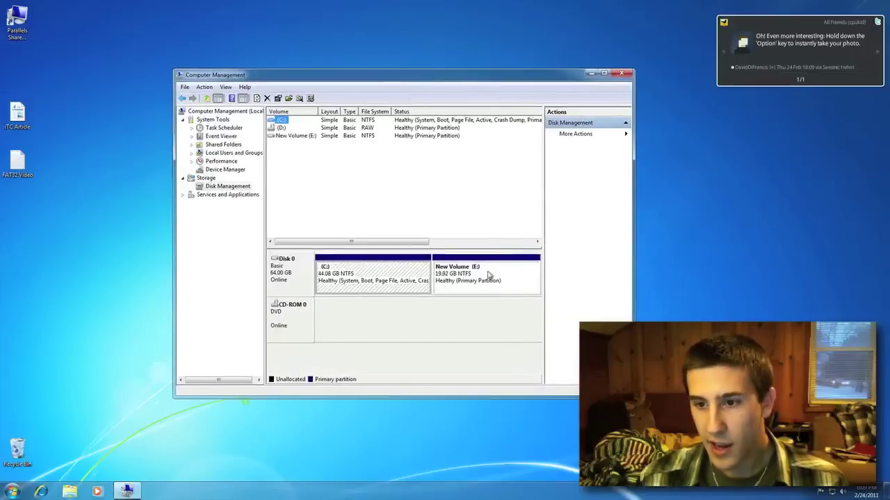
{"action": "key", "text": "Right"}
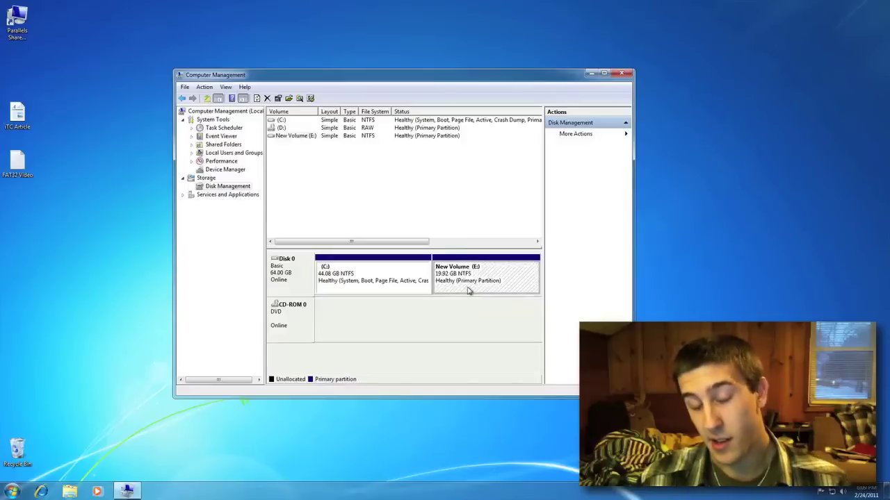
Step: Review New Volume (E:)'s Format file system options, cancel leaving it NTFS, and close Computer Management
{"action": "right_click", "coordinate": [474, 271]}
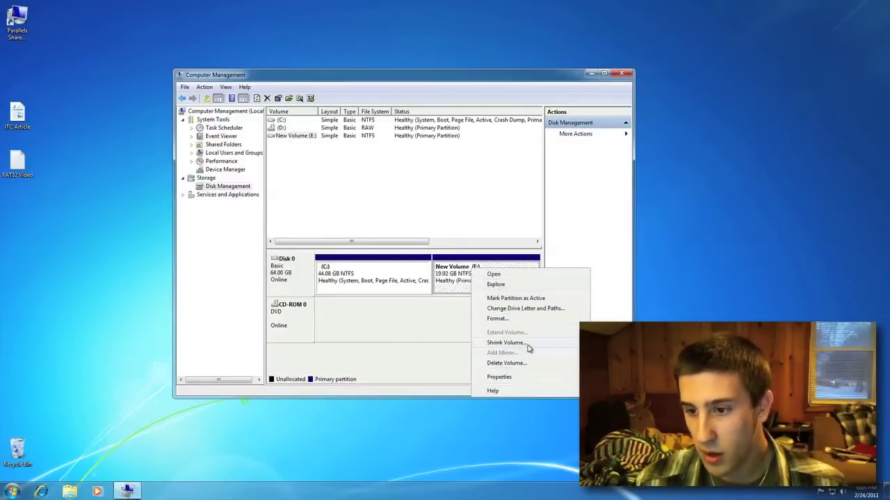
{"action": "left_click", "coordinate": [525, 319]}
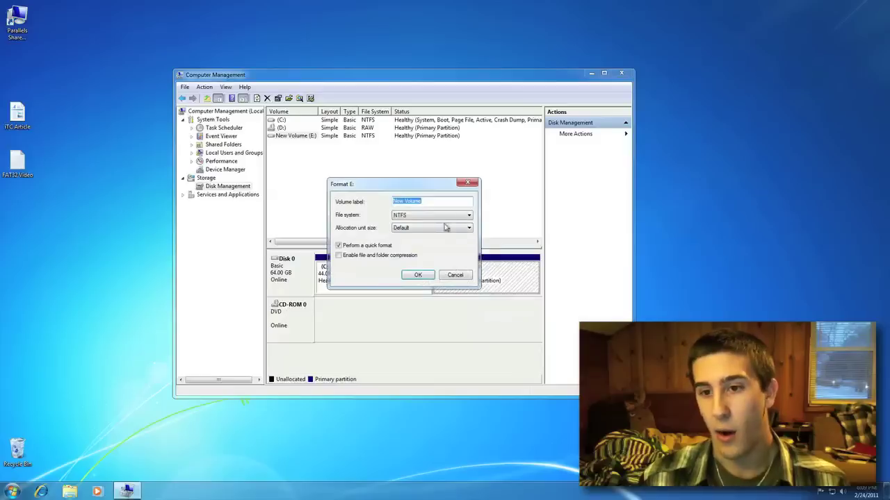
{"action": "left_click", "coordinate": [424, 220]}
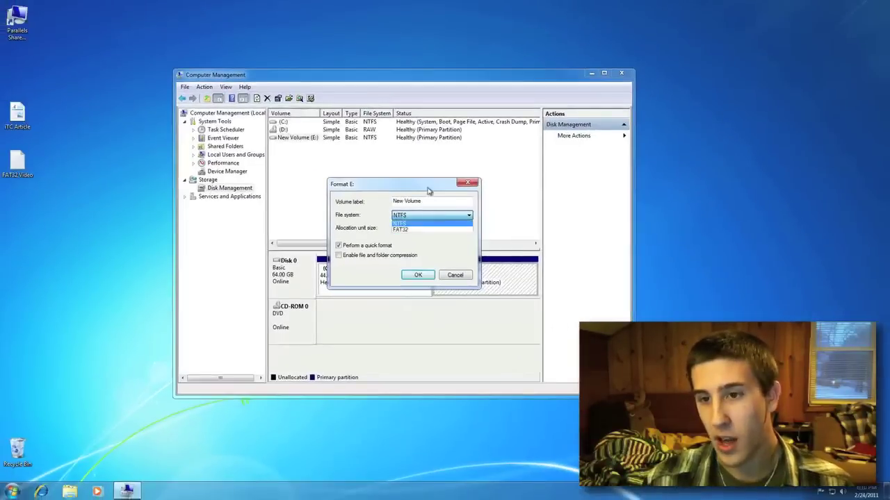
{"action": "left_click", "coordinate": [396, 219]}
{"action": "left_click_drag", "start_coordinate": [360, 155], "coordinate": [417, 143]}
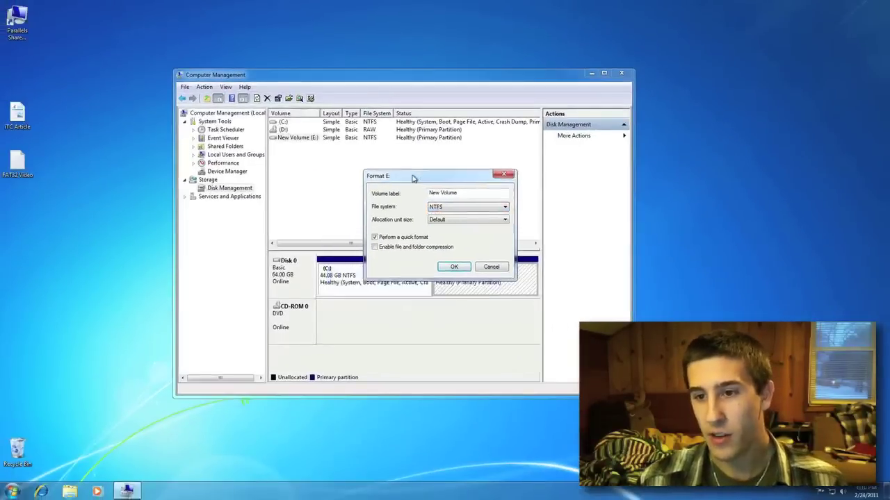
{"action": "left_click_drag", "start_coordinate": [412, 179], "coordinate": [387, 134]}
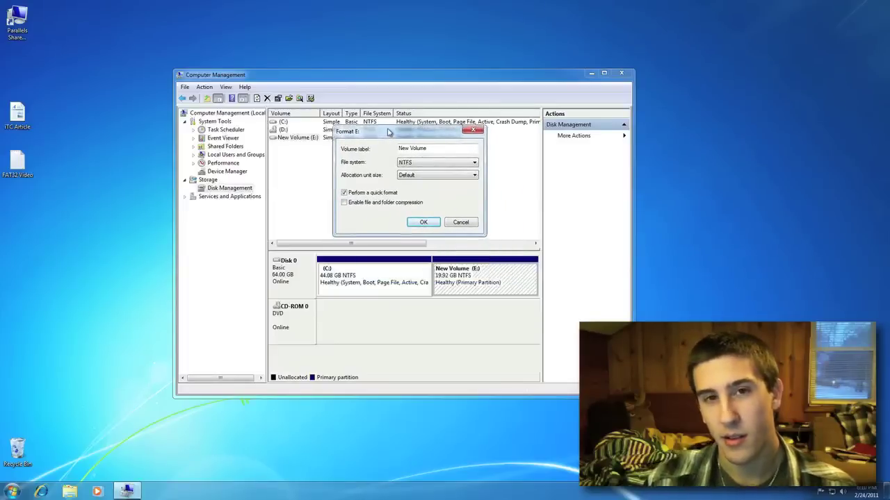
{"action": "left_click", "coordinate": [471, 131]}
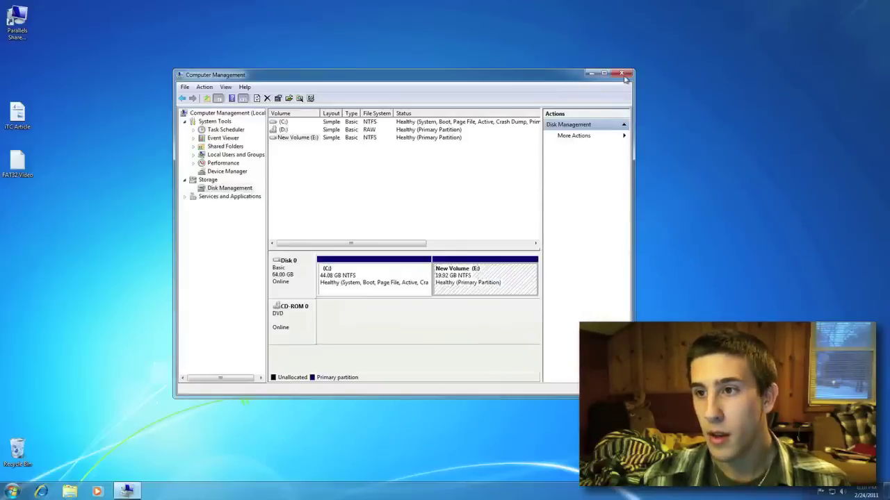
{"action": "left_click", "coordinate": [627, 73]}
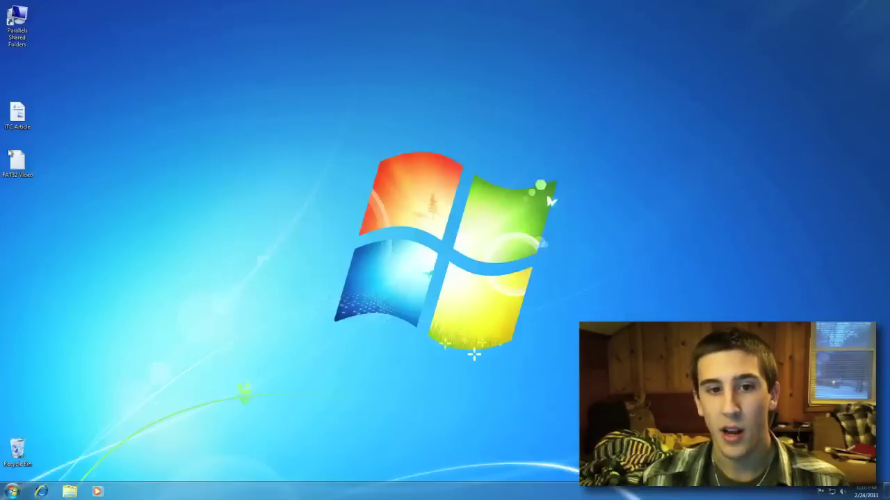
Step: Open the FAT32 Video note, launch cmd beside it, and select the 'format <drive letter>: /FS:FAT32' line
{"action": "double_click", "coordinate": [18, 161]}
{"action": "left_click_drag", "start_coordinate": [254, 66], "coordinate": [314, 61]}
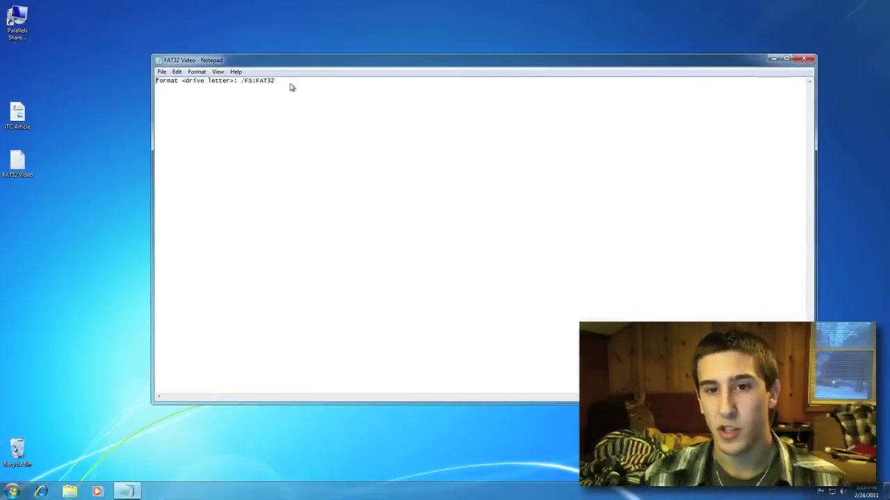
{"action": "key", "text": "super"}
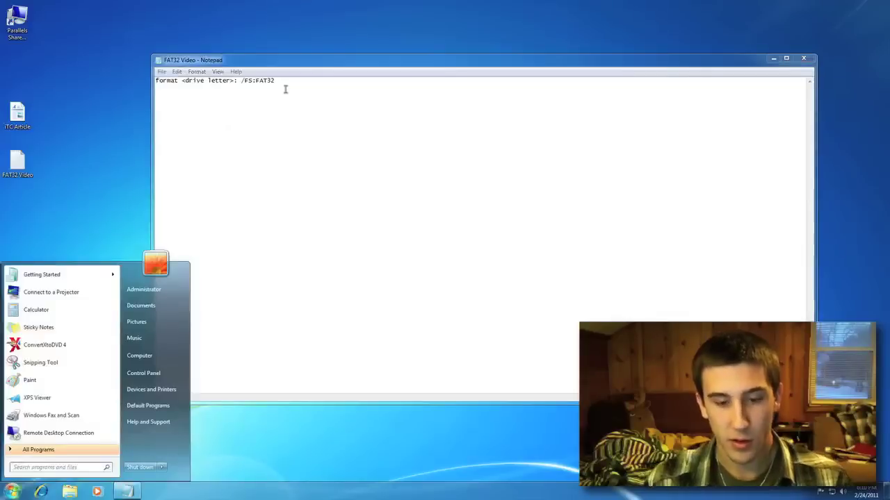
{"action": "type", "text": "cmd"}
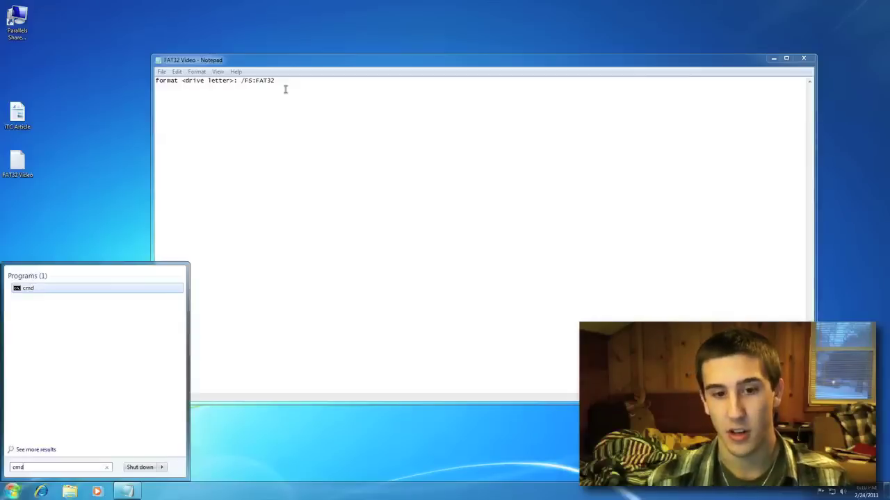
{"action": "key", "text": "Return"}
{"action": "left_click_drag", "start_coordinate": [285, 92], "coordinate": [351, 93]}
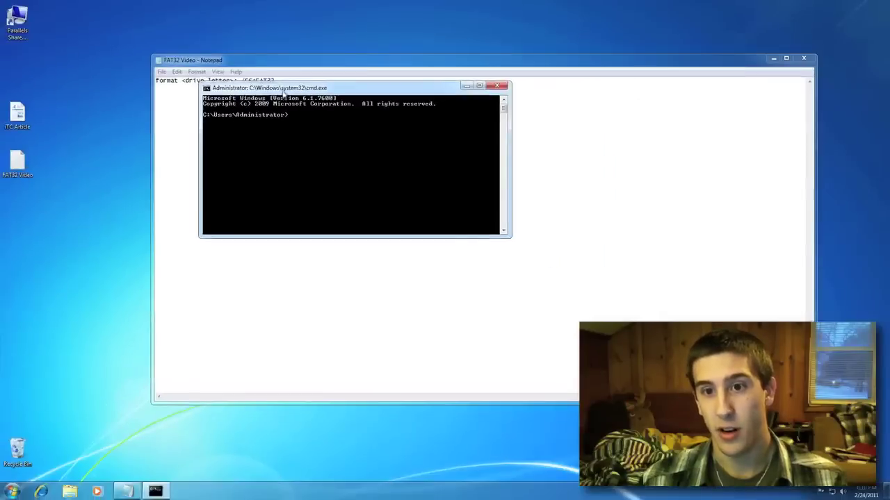
{"action": "left_click_drag", "start_coordinate": [188, 82], "coordinate": [365, 18]}
{"action": "left_click", "coordinate": [285, 82]}
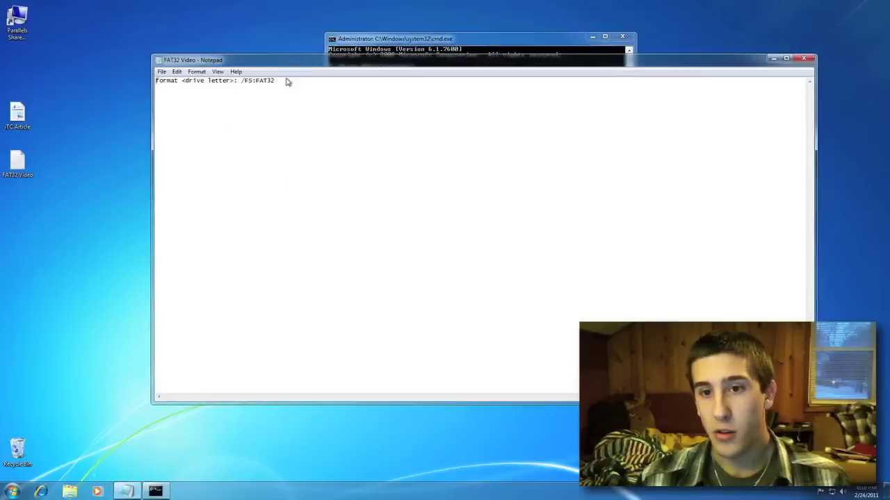
{"action": "left_click_drag", "start_coordinate": [285, 82], "coordinate": [150, 82]}
{"action": "key", "text": "super+c"}
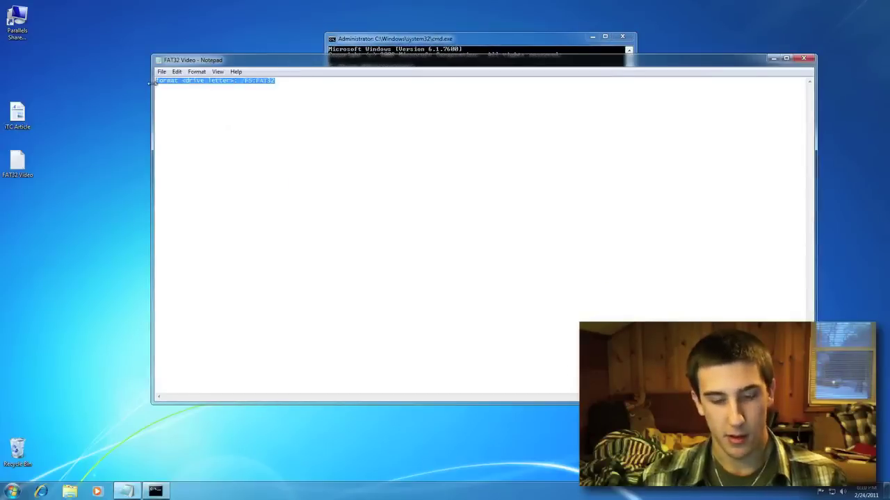
Step: Paste the format command into cmd, edit it to 'format E: /FS:FAT32', and run it
{"action": "left_click", "coordinate": [397, 44]}
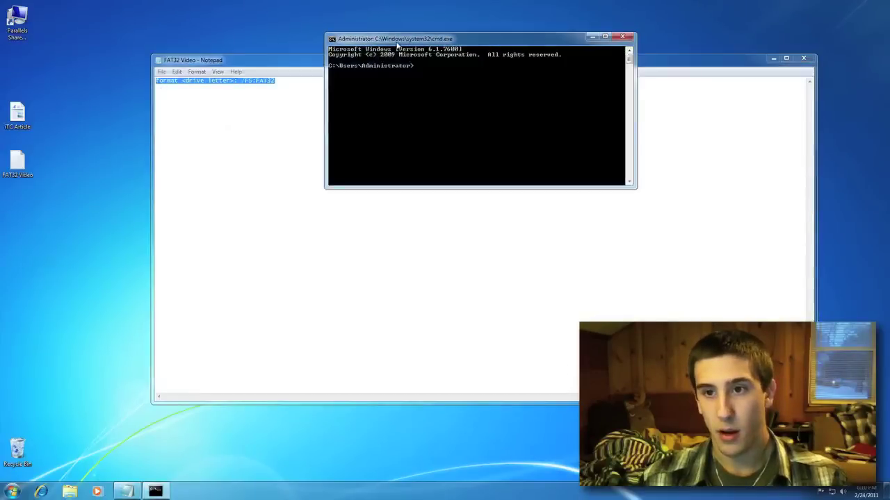
{"action": "right_click", "coordinate": [427, 77]}
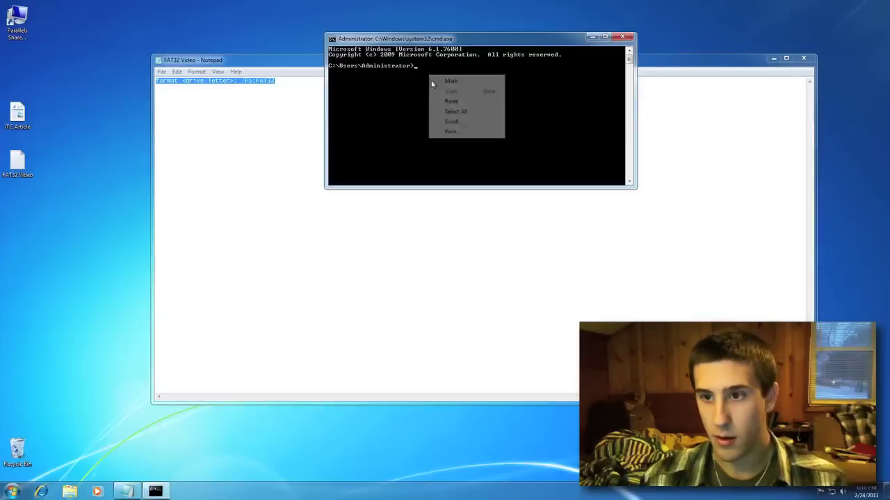
{"action": "left_click", "coordinate": [460, 101]}
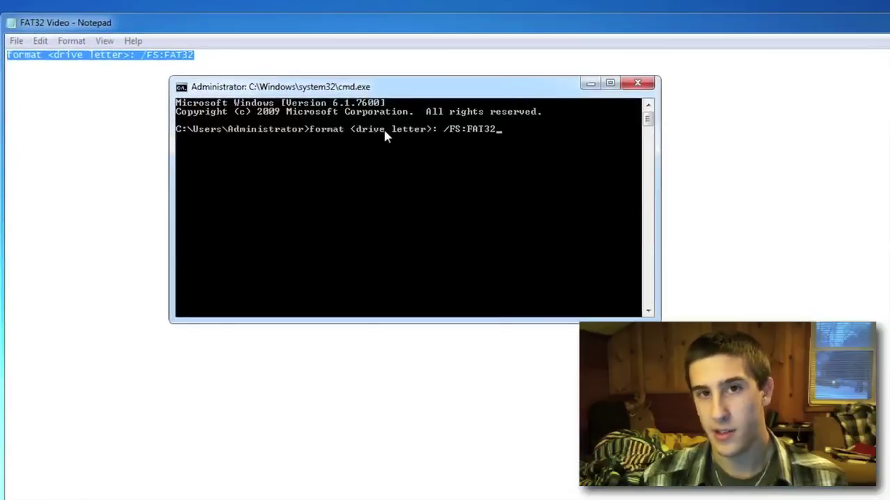
{"action": "key", "text": "Left"}
{"action": "key", "text": "Left"}
{"action": "key", "text": "Left"}
{"action": "key", "text": "Left"}
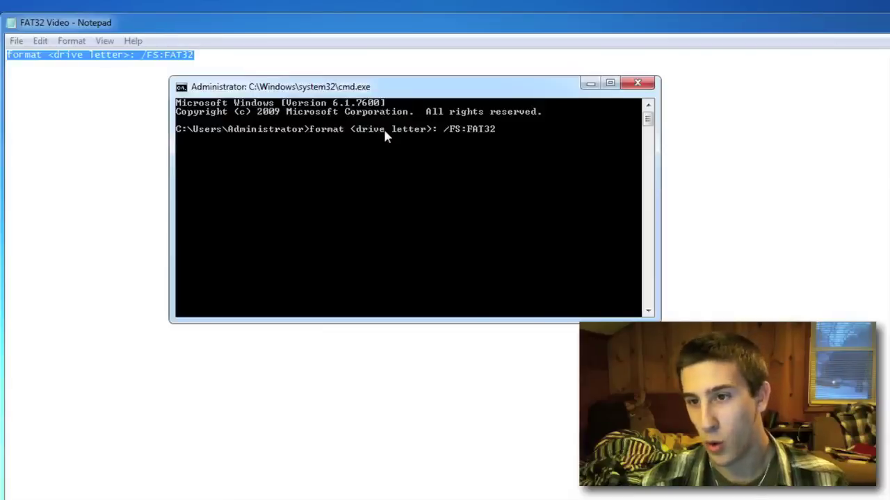
{"action": "key", "text": "Left"}
{"action": "key", "text": "Left"}
{"action": "key", "text": "Left"}
{"action": "key", "text": "BackSpace"}
{"action": "key", "text": "BackSpace"}
{"action": "key", "text": "BackSpace"}
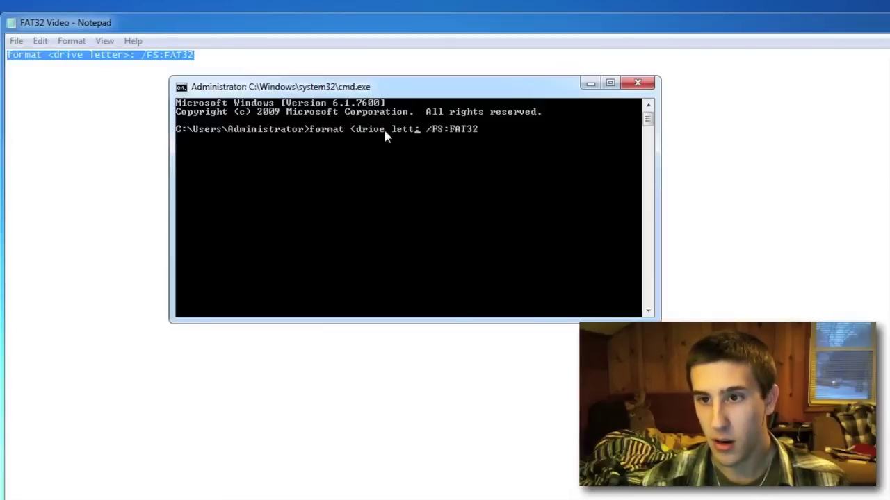
{"action": "key", "text": "BackSpace"}
{"action": "key", "text": "BackSpace"}
{"action": "key", "text": "BackSpace"}
{"action": "key", "text": "BackSpace"}
{"action": "key", "text": "BackSpace"}
{"action": "key", "text": "BackSpace"}
{"action": "key", "text": "BackSpace"}
{"action": "key", "text": "BackSpace"}
{"action": "key", "text": "BackSpace"}
{"action": "key", "text": "BackSpace"}
{"action": "key", "text": "BackSpace"}
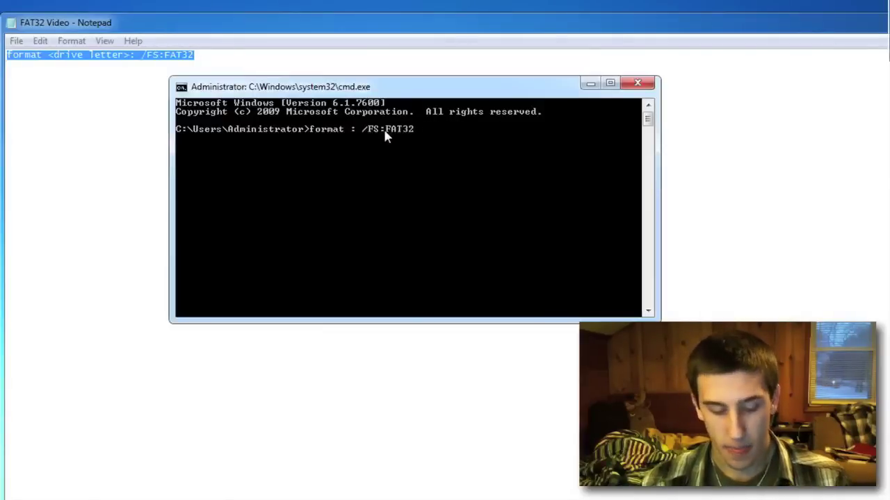
{"action": "type", "text": "E"}
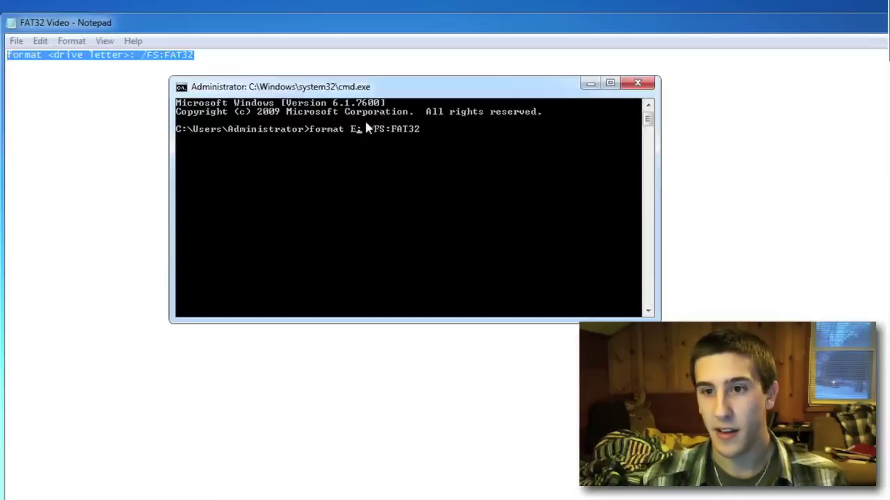
{"action": "key", "text": "Return"}
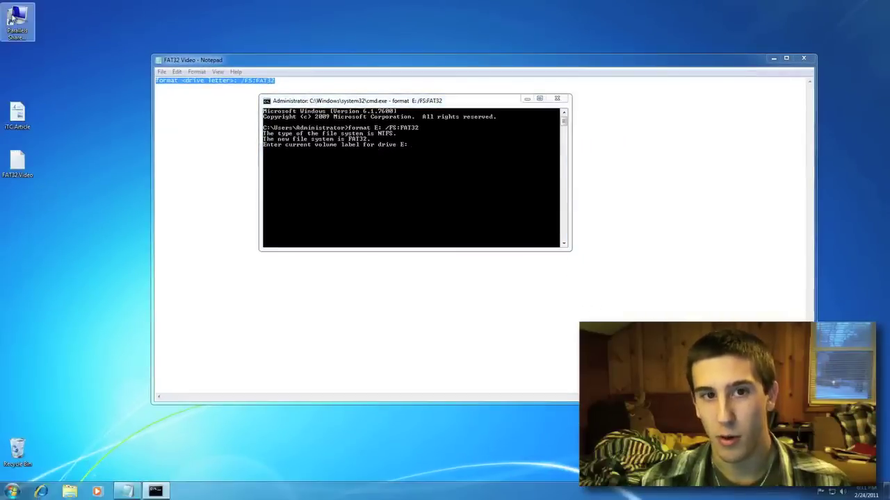
Step: Check drive E's name in Computer, then enter 'New volume' as its current volume label
{"action": "double_click", "coordinate": [10, 20]}
{"action": "left_click", "coordinate": [207, 255]}
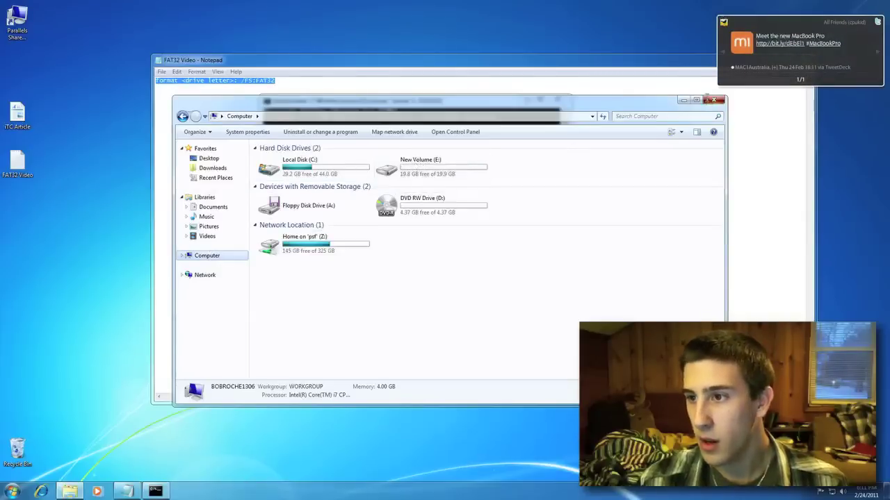
{"action": "left_click", "coordinate": [713, 99]}
{"action": "type", "text": "ew volume"}
{"action": "key", "text": "Return"}
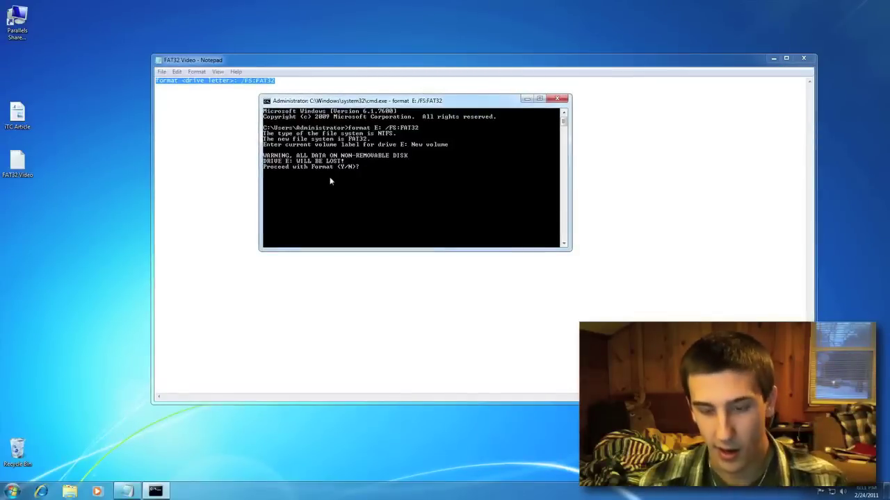
Step: Answer y to erase drive E, let the FAT32 format finish, and leave the new label blank
{"action": "type", "text": "y"}
{"action": "key", "text": "Return"}
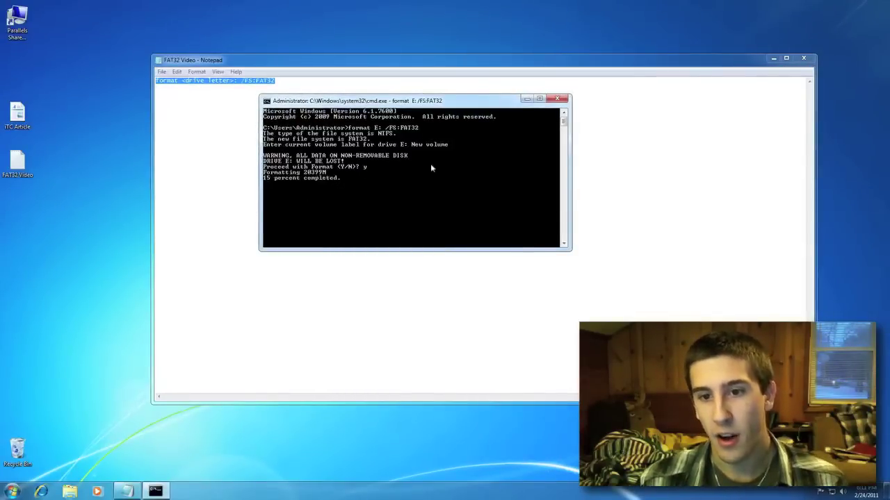
{"action": "left_click_drag", "start_coordinate": [412, 105], "coordinate": [457, 137]}
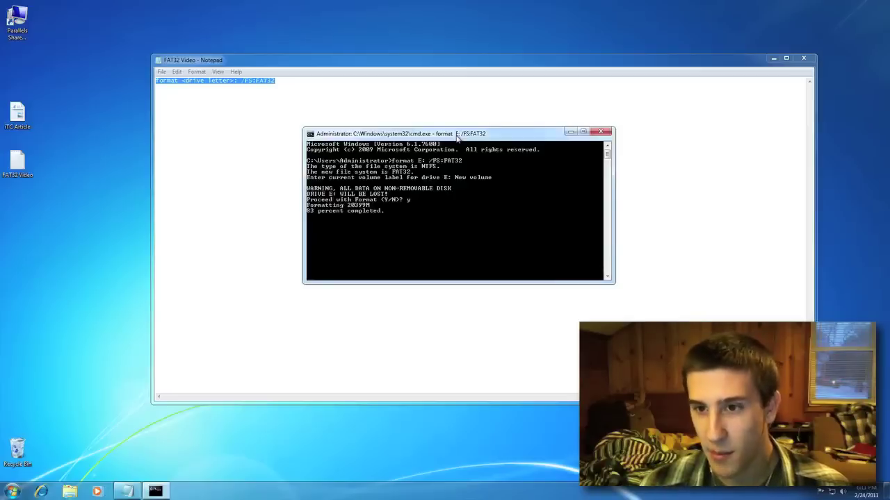
{"action": "left_click_drag", "start_coordinate": [456, 137], "coordinate": [425, 157]}
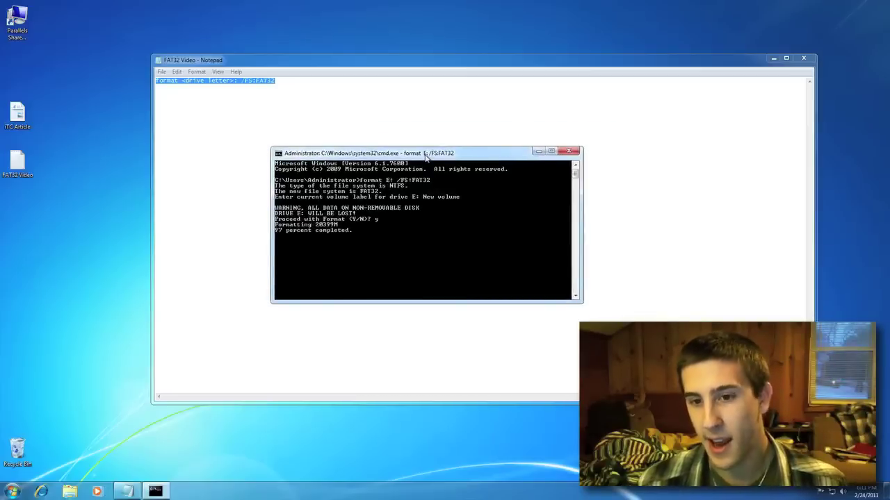
{"action": "left_click_drag", "start_coordinate": [428, 157], "coordinate": [453, 156]}
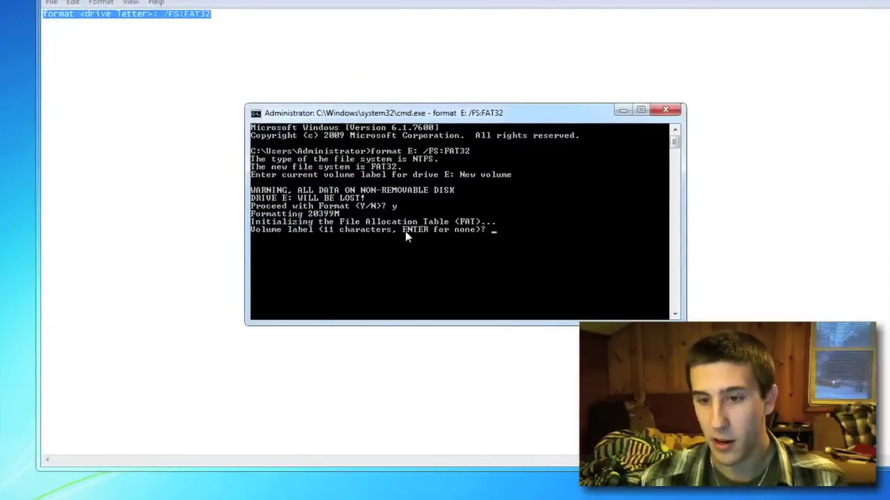
{"action": "key", "text": "Return"}
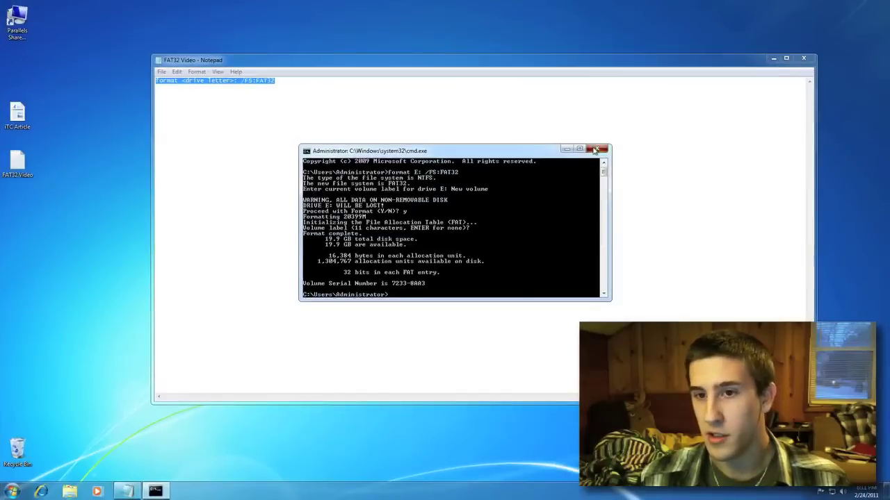
Step: Close cmd and the note, confirm Local Disk (E:) Properties show FAT32, then close the windows
{"action": "left_click", "coordinate": [665, 109]}
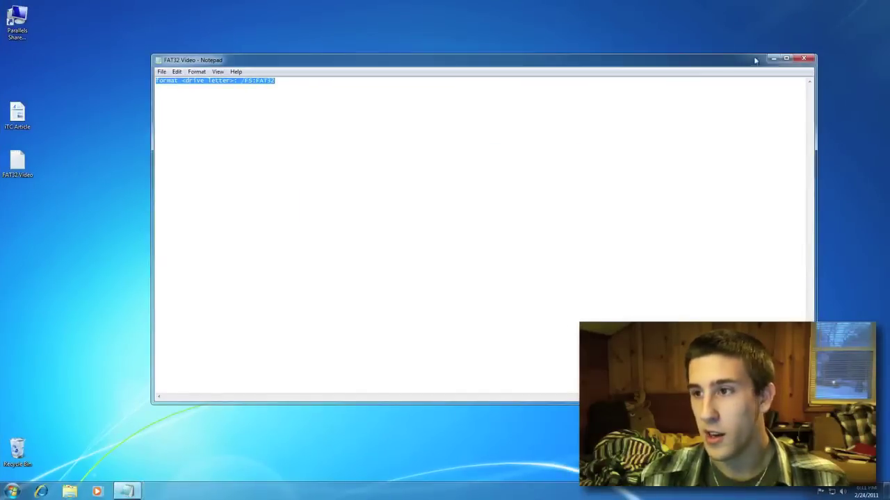
{"action": "left_click", "coordinate": [804, 58]}
{"action": "key", "text": "super+e"}
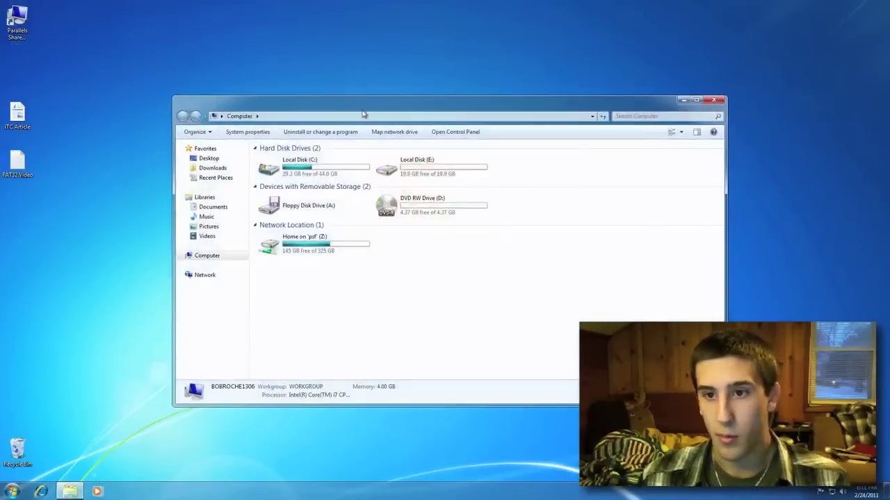
{"action": "left_click", "coordinate": [413, 167]}
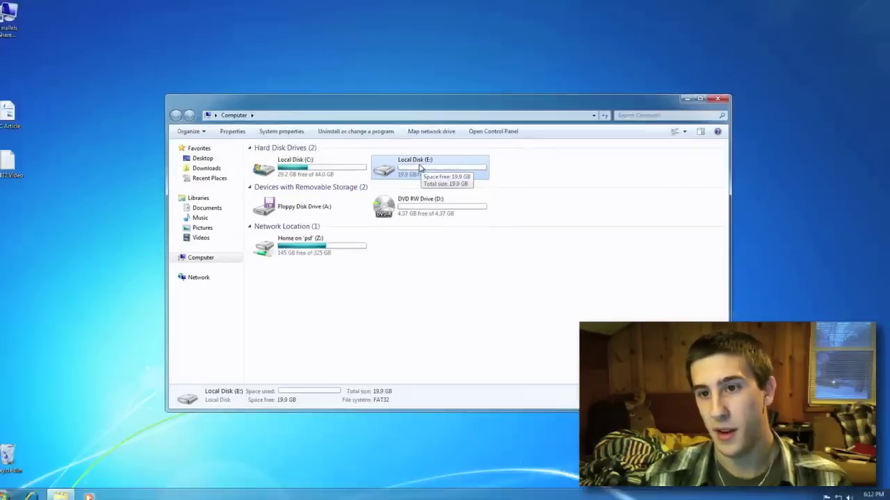
{"action": "right_click", "coordinate": [419, 167]}
{"action": "left_click", "coordinate": [450, 286]}
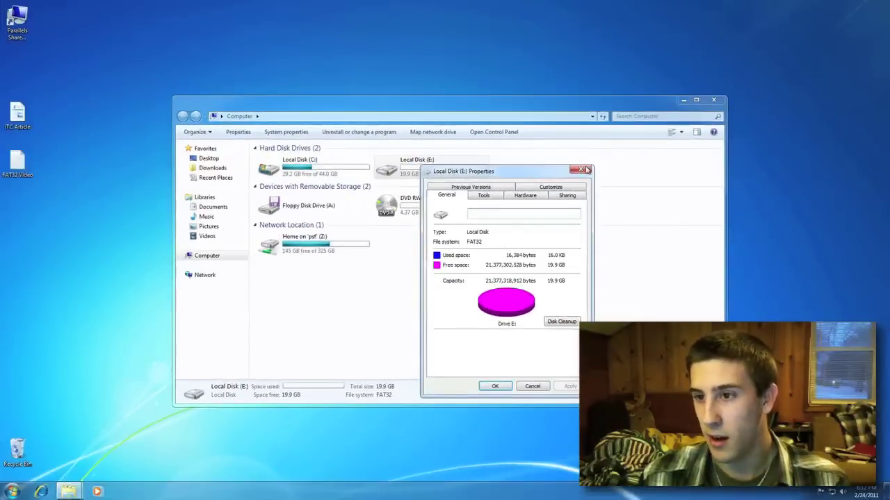
{"action": "left_click", "coordinate": [652, 105]}
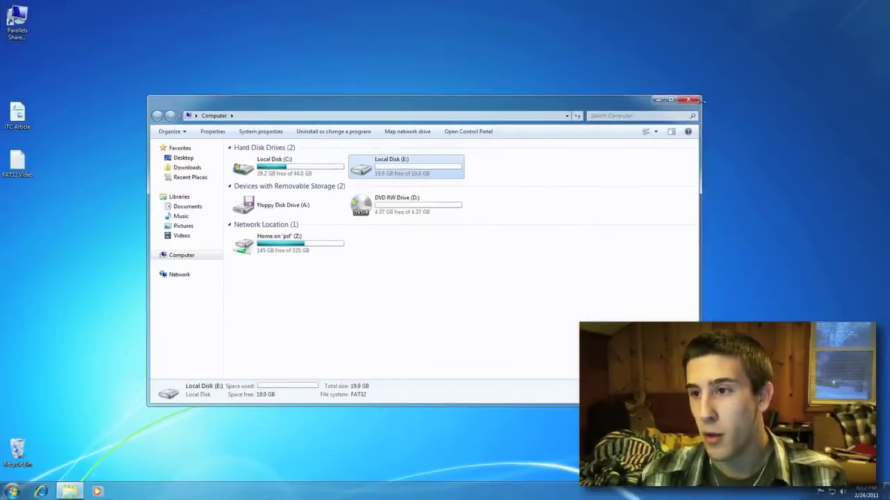
{"action": "left_click", "coordinate": [698, 99]}
Step: Switch from the Windows 7 guest back to the macOS Finder desktop with Cmd+Tab
{"action": "key", "text": "super+Tab"}
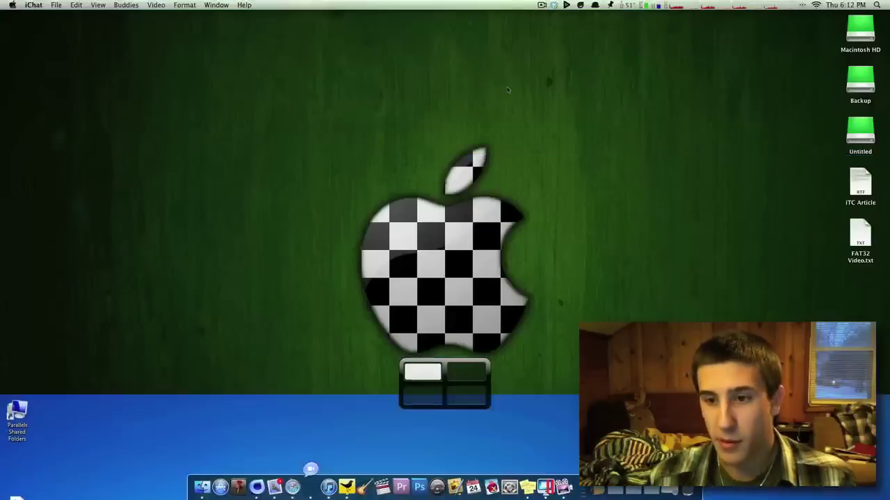